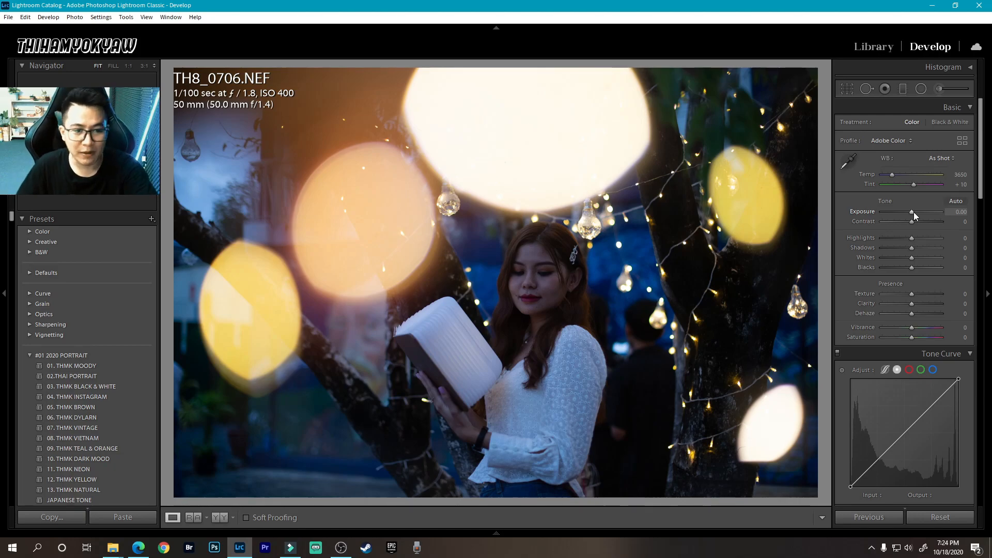
Set the photo's Exposure to +0.97, Highlights to -56, Shadows to +26, Whites to +28 and Blacks to +25
left_click_drag(913, 212, 919, 265)
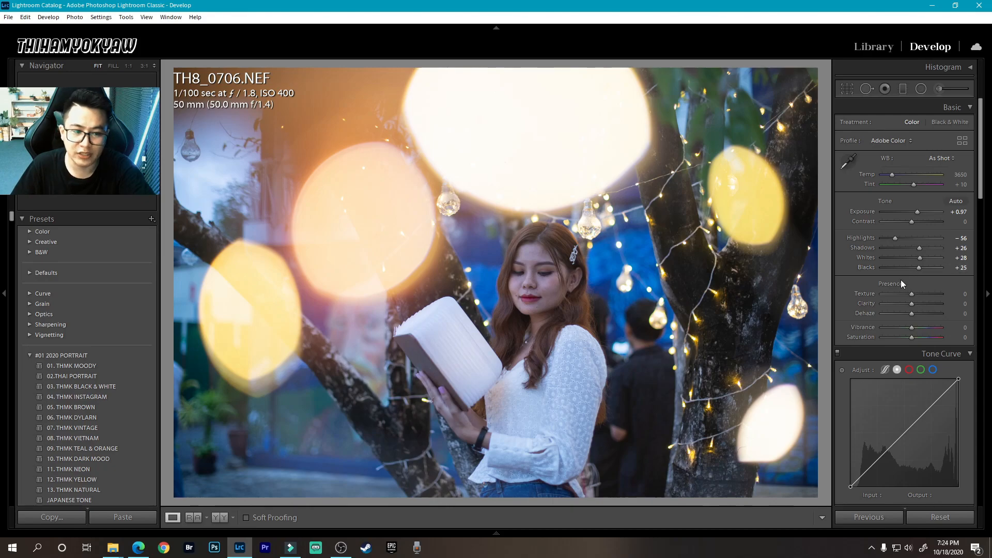
Shift the HSL hues, setting Aqua to +25 and Blue to -23
scroll(909, 283, "down", 5)
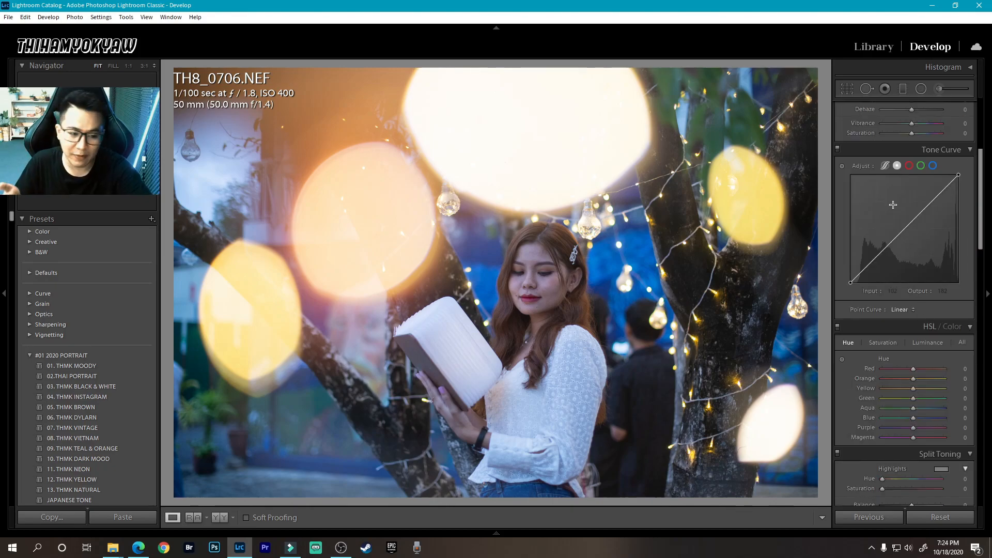
scroll(892, 205, "down", 5)
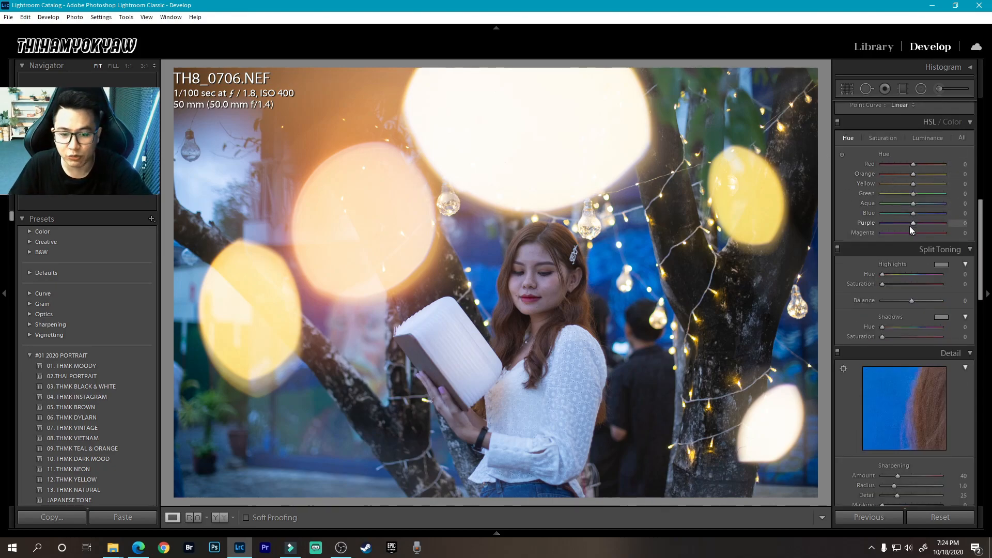
scroll(909, 225, "up", 3)
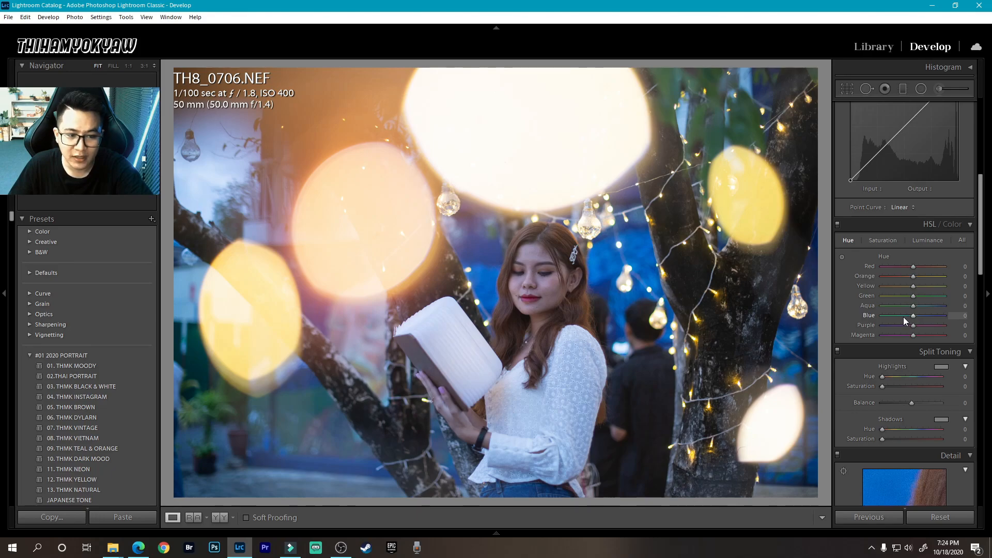
mouse_move(913, 317)
left_mouse_down()
mouse_move(903, 319)
mouse_move(921, 306)
left_mouse_up()
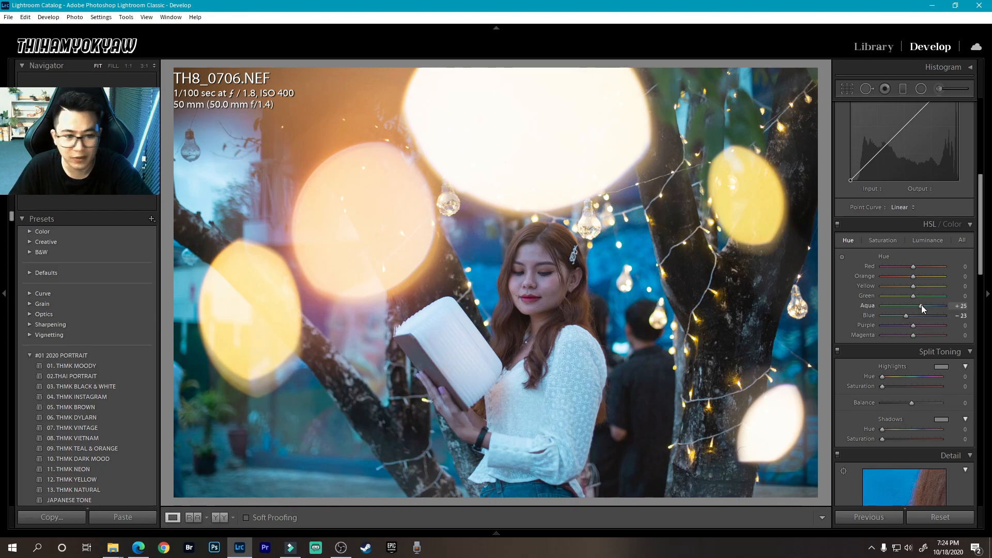
Adjust the HSL color saturation, and set luminance to Orange +35, Yellow +32, Blue +22 and Magenta +40
left_click(891, 241)
left_click_drag(910, 283, 922, 317)
left_click(925, 241)
left_click_drag(913, 275, 924, 336)
left_click(922, 333)
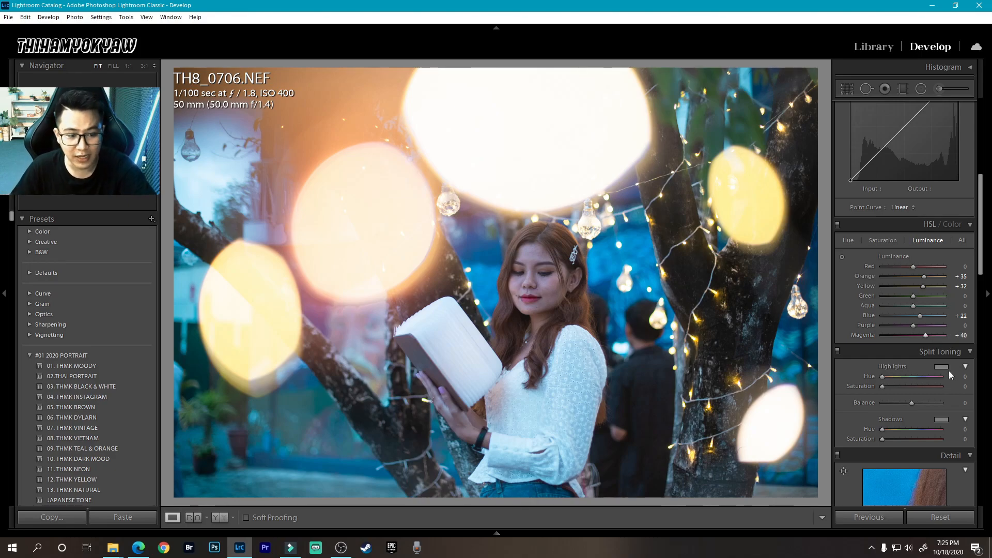
Calibrate the primaries with Blue Primary hue -14 and saturation +42, and Green Primary saturation +44
scroll(946, 365, "down", 5)
left_click_drag(978, 292, 980, 513)
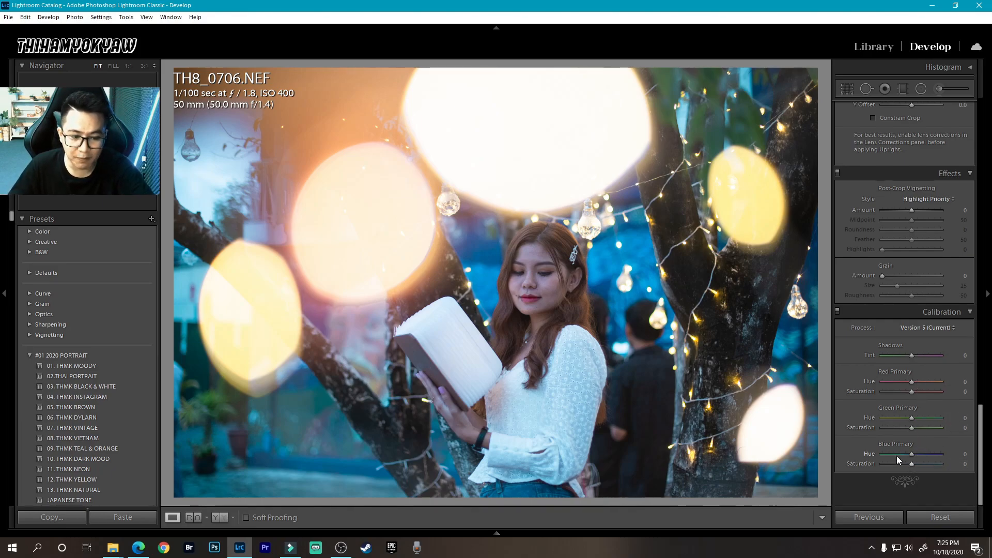
mouse_move(911, 454)
left_mouse_down()
mouse_move(908, 466)
mouse_move(923, 466)
left_mouse_up()
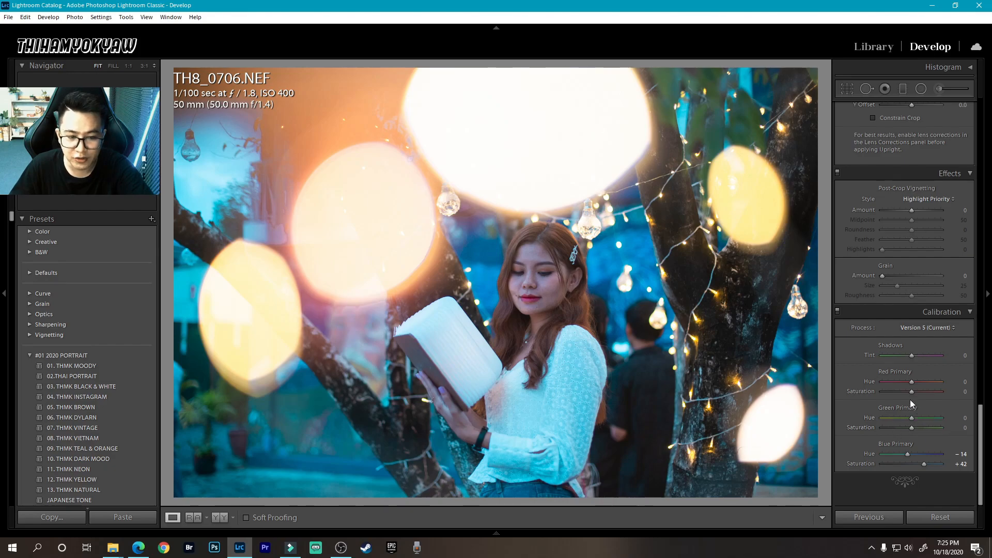
left_click_drag(912, 427, 921, 427)
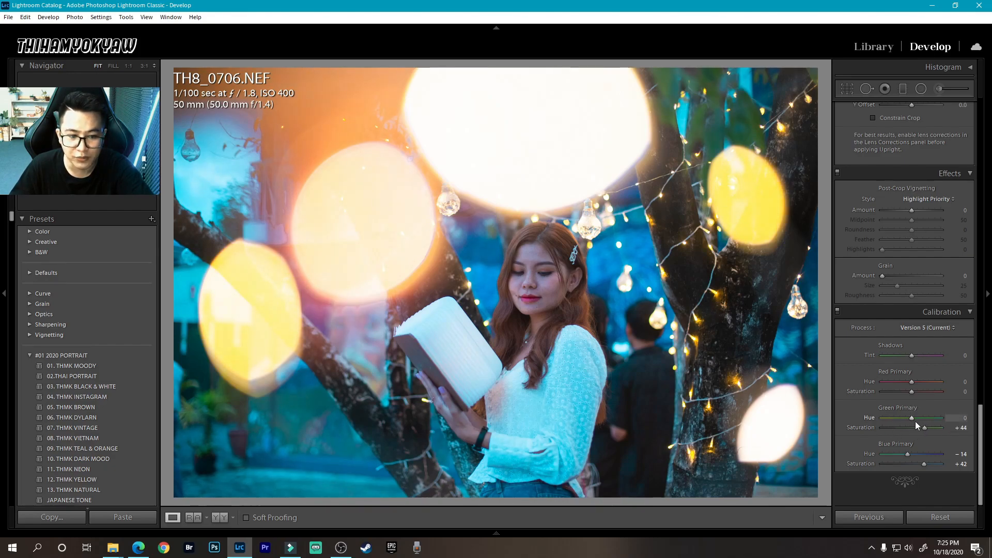
left_click_drag(925, 427, 979, 413)
Warm the white balance to Temp 4650 and set Exposure +1.17, Shadows +46, Whites -12 and Blacks +2
scroll(954, 195, "up", 10)
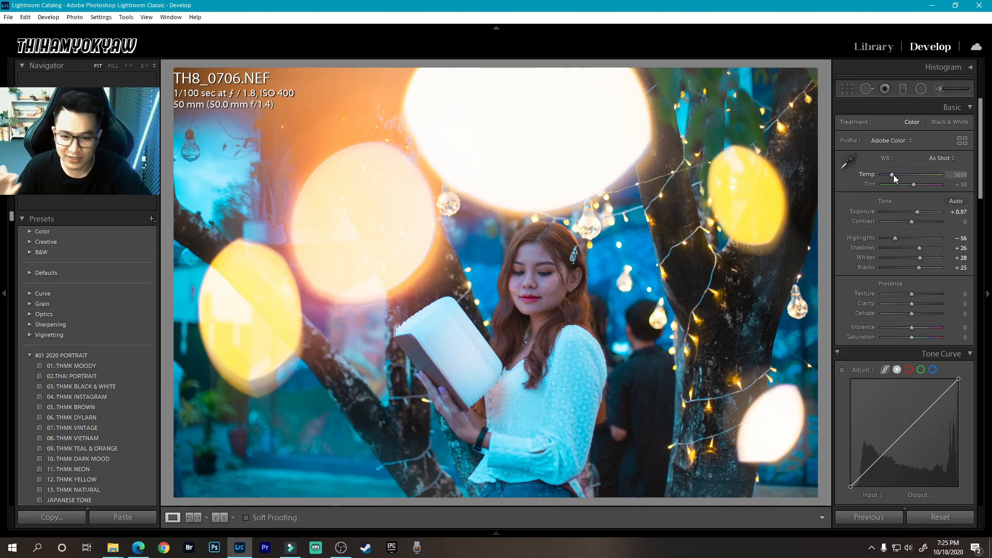
left_click(893, 175)
scroll(893, 175, "up", 15)
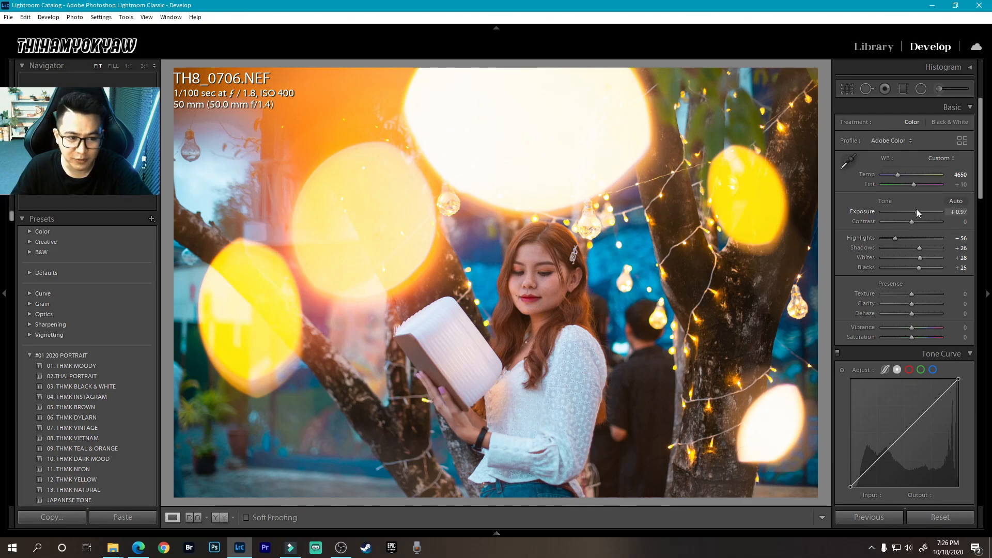
left_click_drag(919, 248, 910, 266)
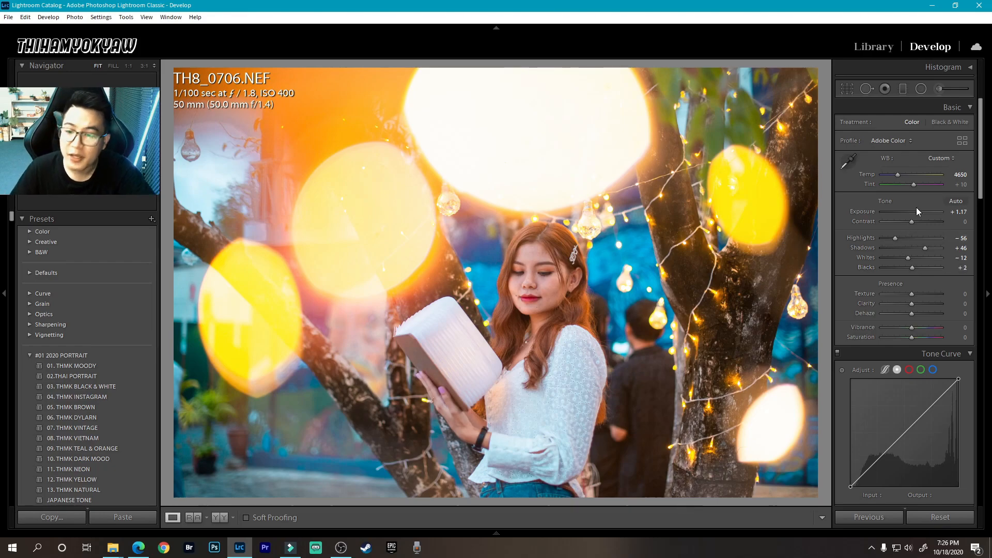
Soften the portrait by setting Texture to -5 and Clarity to -14
scroll(930, 233, "down", 3)
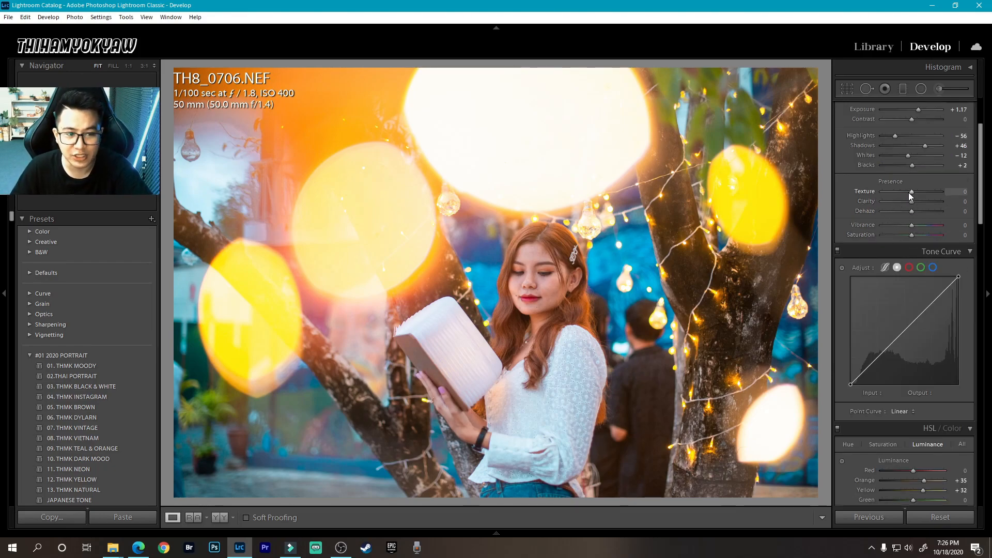
left_click_drag(910, 200, 906, 200)
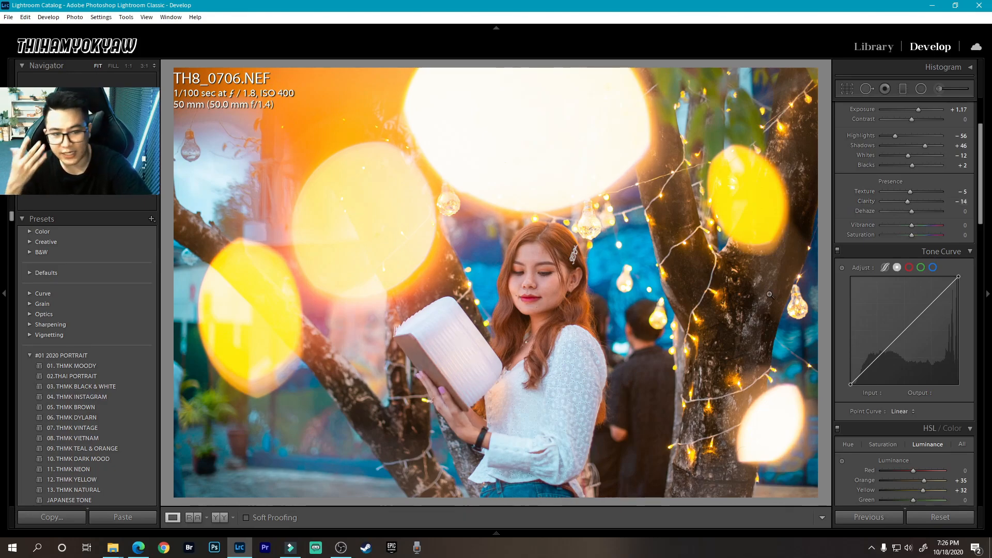
Shape the point tone curve with a midtone point at about 132/146, a shadow point at 54/52, and the black point moved slightly inward
scroll(887, 329, "down", 2)
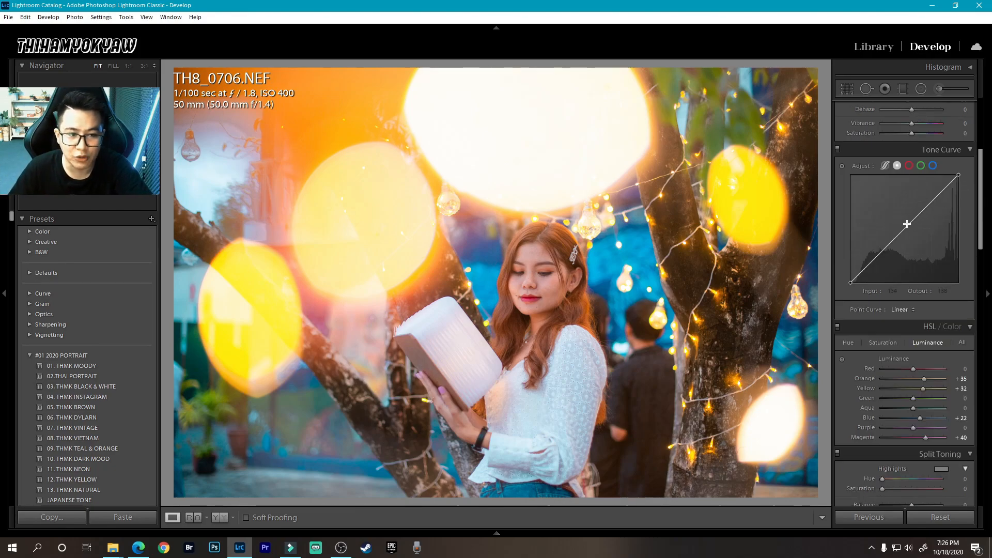
left_click_drag(906, 226, 907, 222)
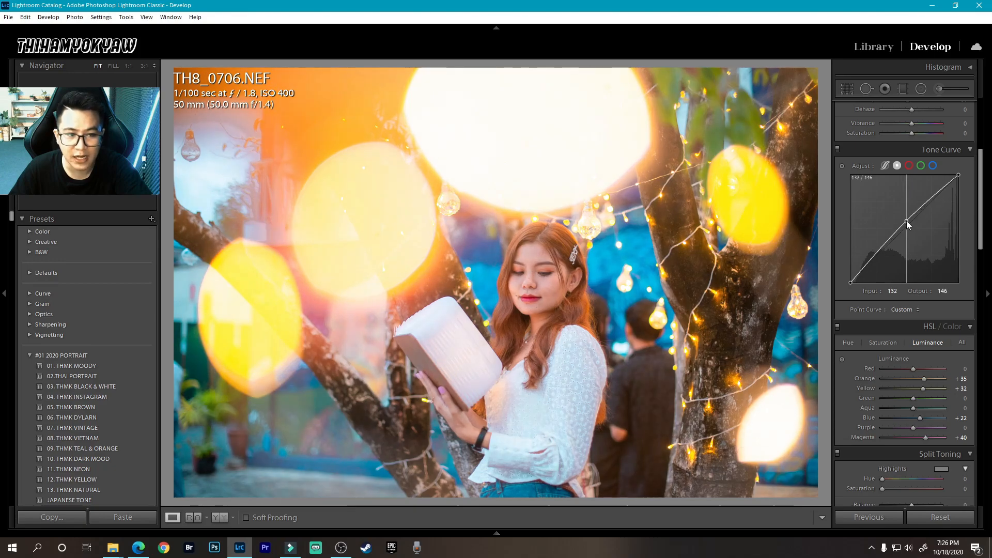
left_click_drag(850, 281, 873, 260)
left_click(872, 262)
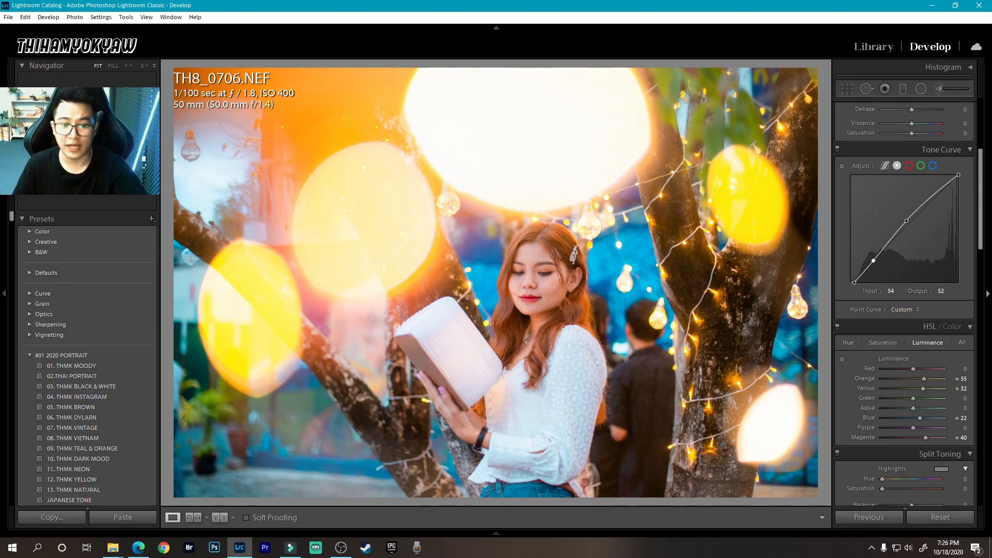
Set Vibrance to +26, Saturation to -14 and Contrast to +9
scroll(891, 339, "up", 4)
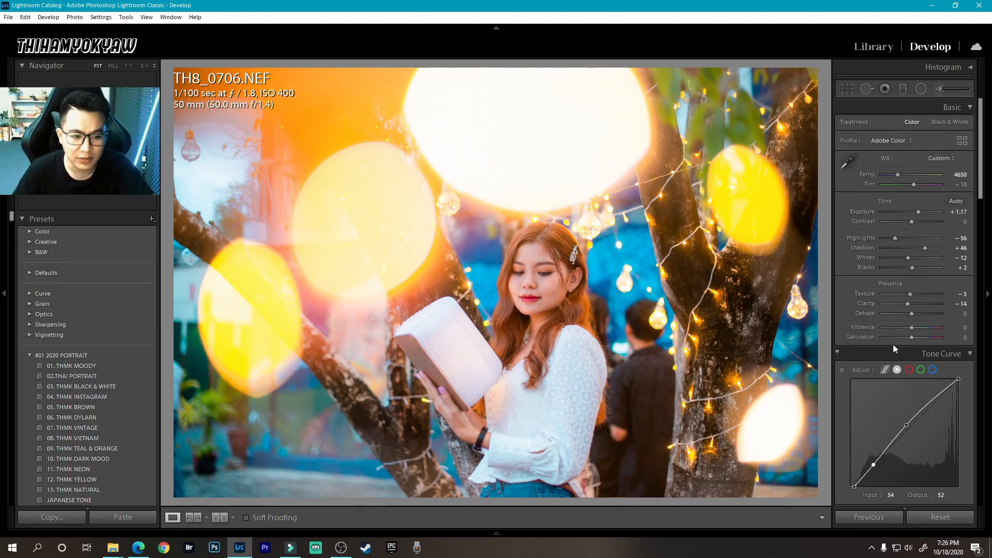
mouse_move(909, 328)
left_mouse_down()
mouse_move(918, 328)
mouse_move(908, 336)
left_mouse_up()
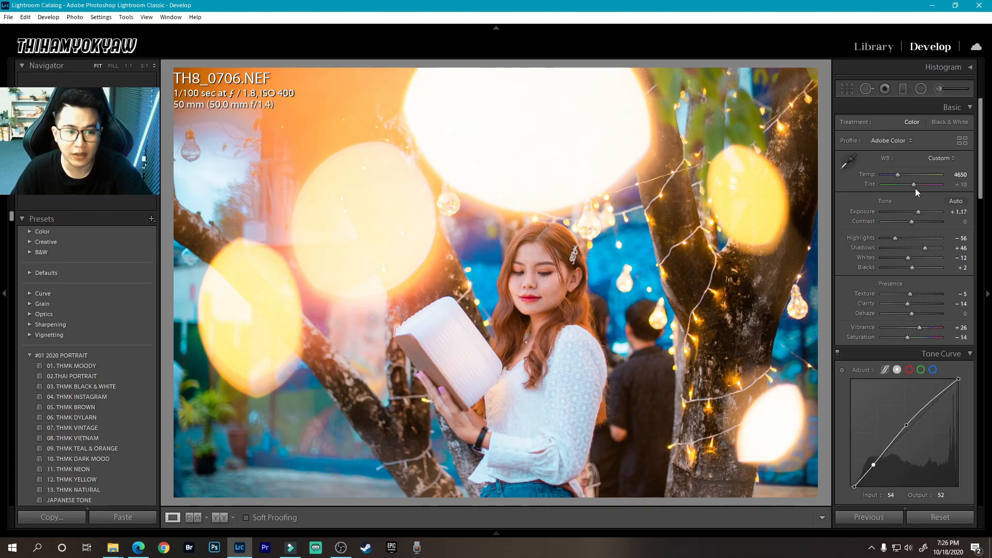
left_click_drag(911, 222, 908, 221)
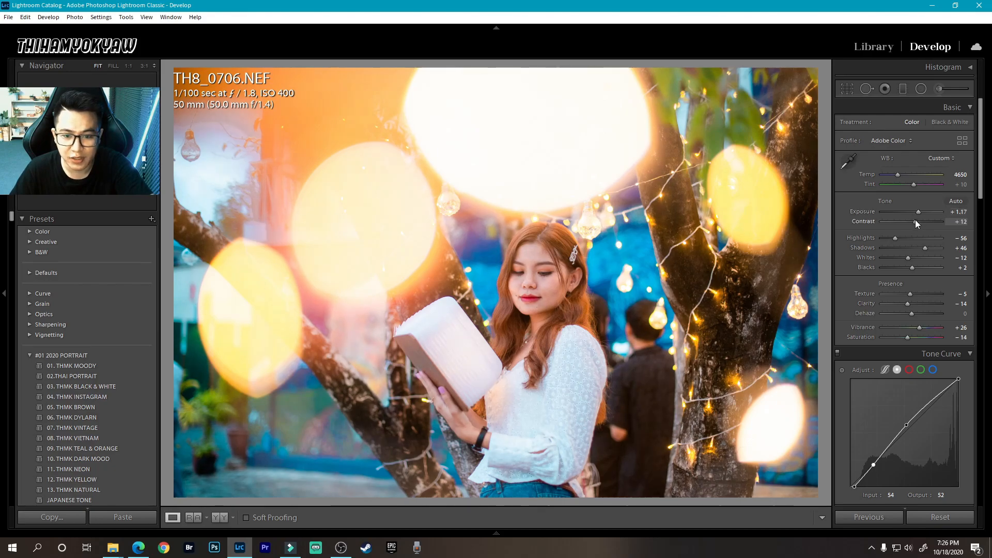
left_click_drag(914, 220, 919, 209)
key("Up")
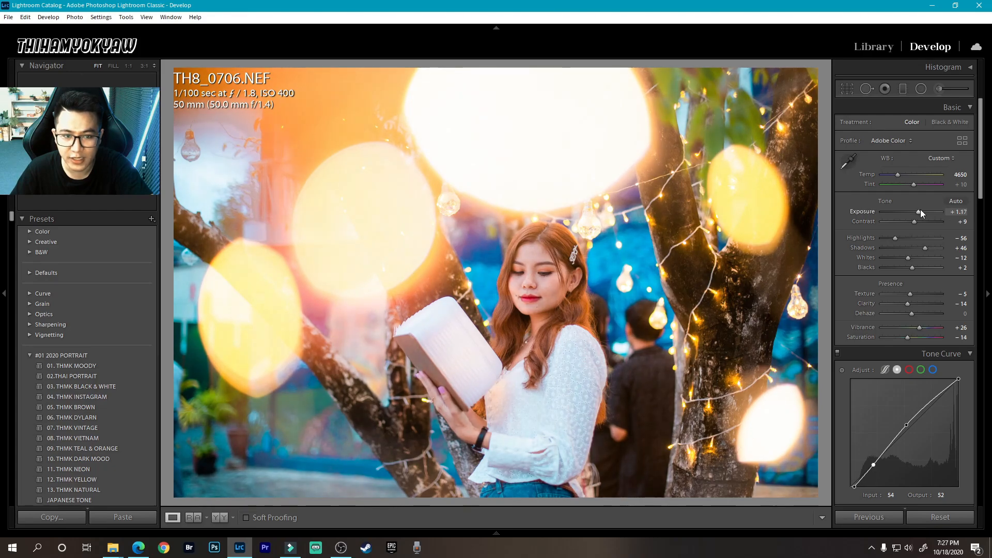
Increase the sharpening amount and set the grain amount to 25
left_click_drag(980, 155, 981, 302)
left_click_drag(897, 282, 913, 294)
left_click(911, 292)
left_click(916, 339)
left_click_drag(980, 350, 981, 454)
left_click(895, 455)
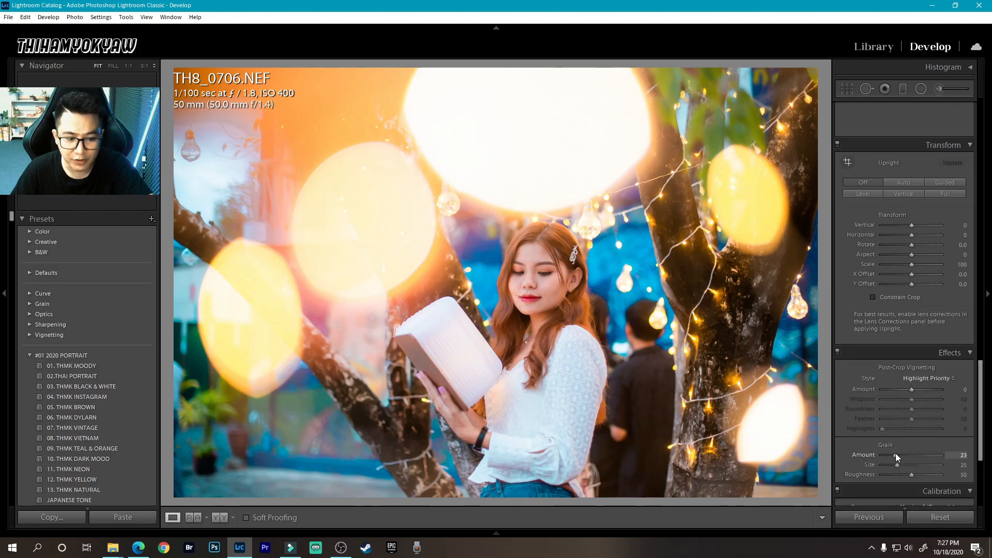
left_click_drag(895, 453, 896, 453)
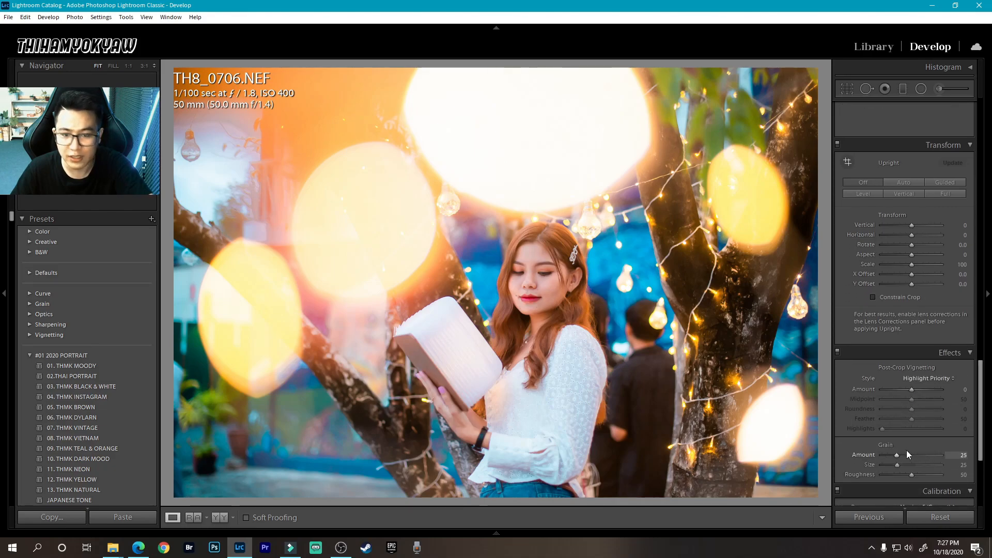
Compare the original and the edited photo side by side in the Before & After view
scroll(934, 267, "up", 15)
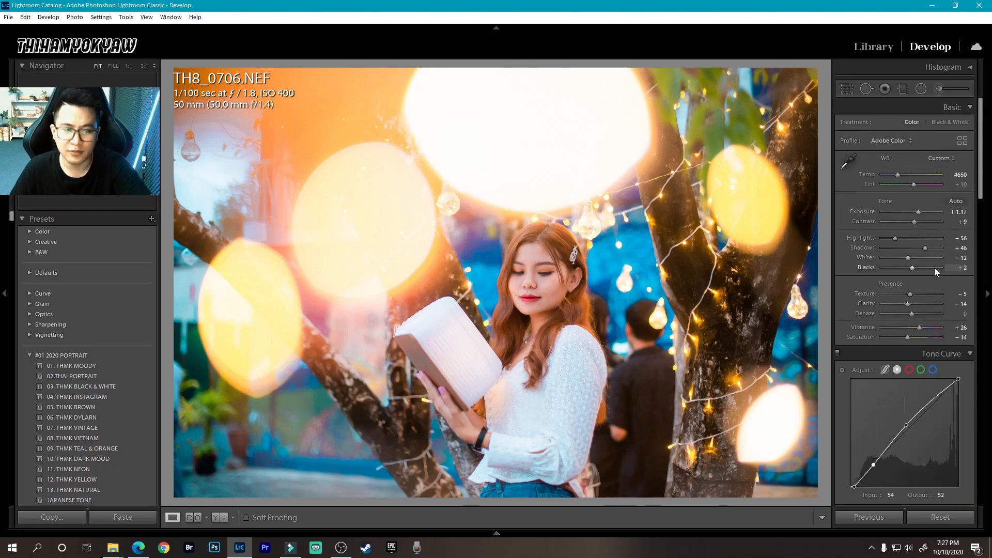
key("Up")
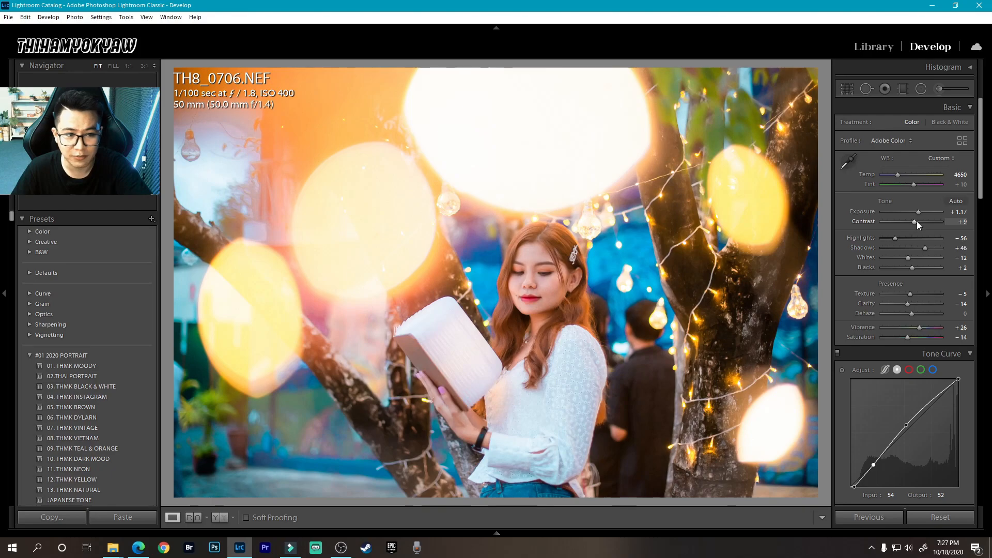
left_click(221, 519)
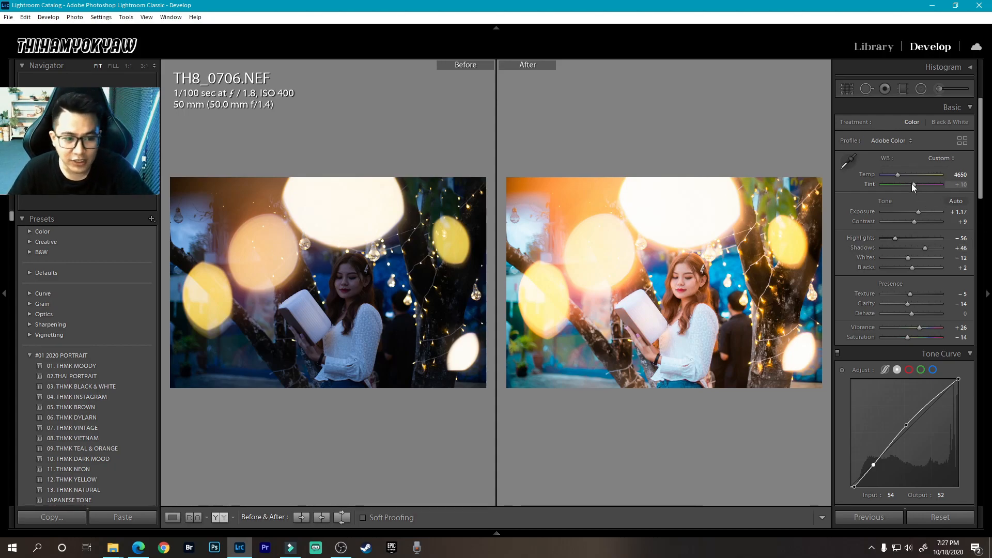
Try stronger magenta tints on the photo and settle on a Tint of +5
left_click_drag(915, 185, 917, 185)
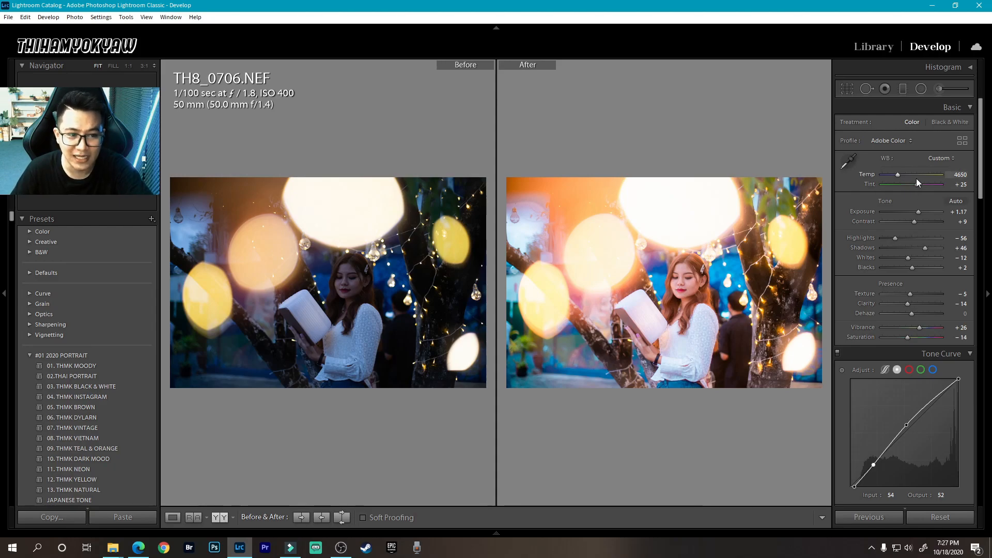
key("Up")
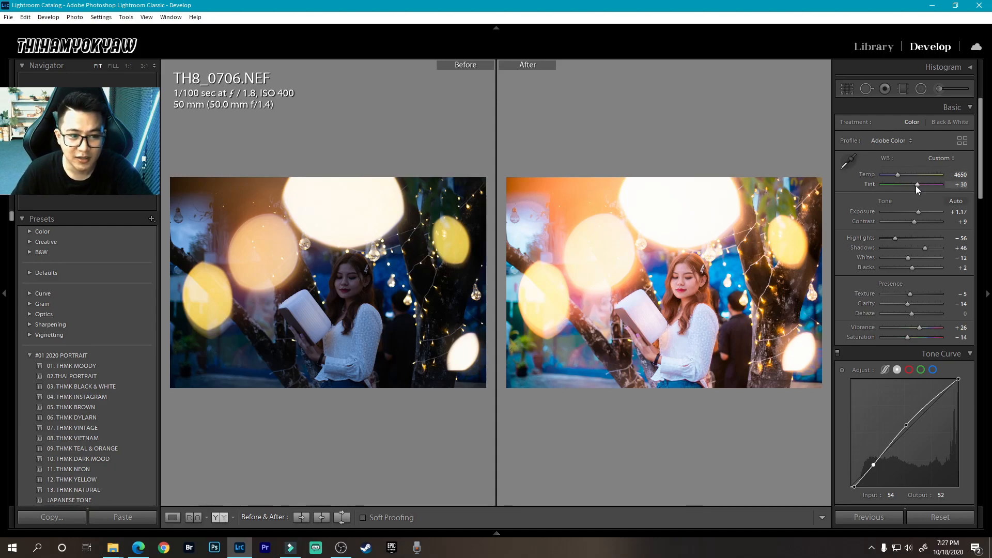
key("Down")
key("Up")
double_click(915, 185)
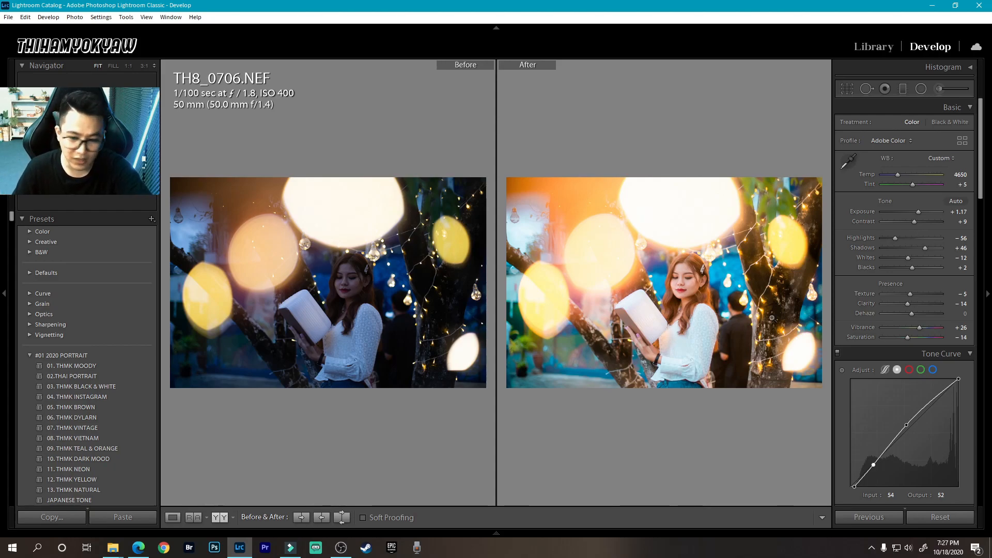
Copy the develop settings of TH8_0706.NEF with the preselected options and paste them onto the first photo, TH8_0702.NEF
mouse_move(518, 531)
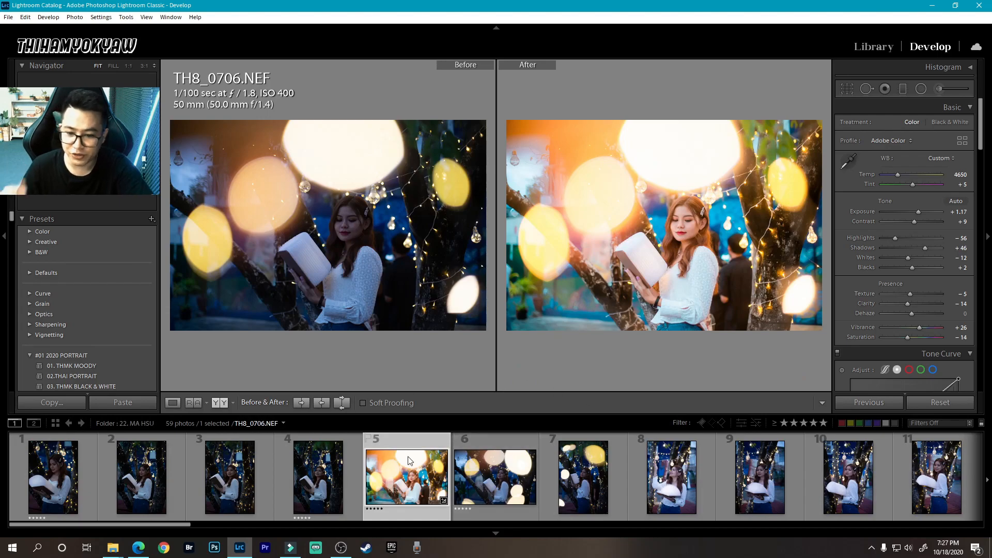
left_click(66, 405)
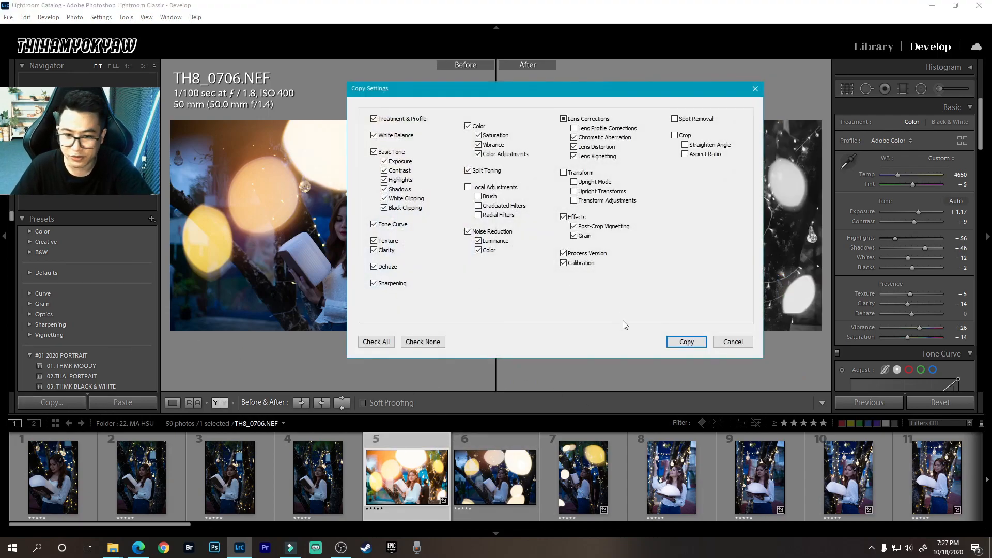
left_click(692, 340)
left_click(53, 476)
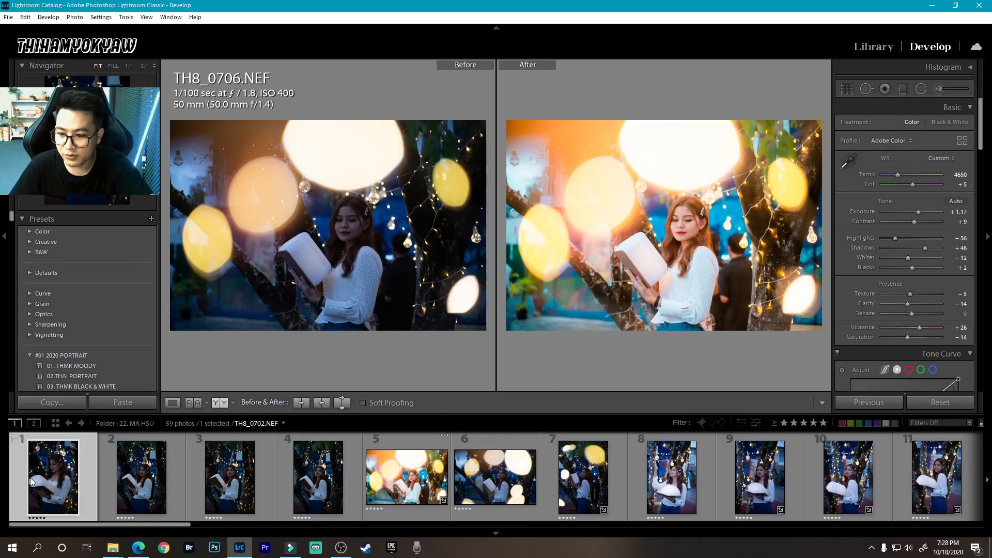
left_click(122, 404)
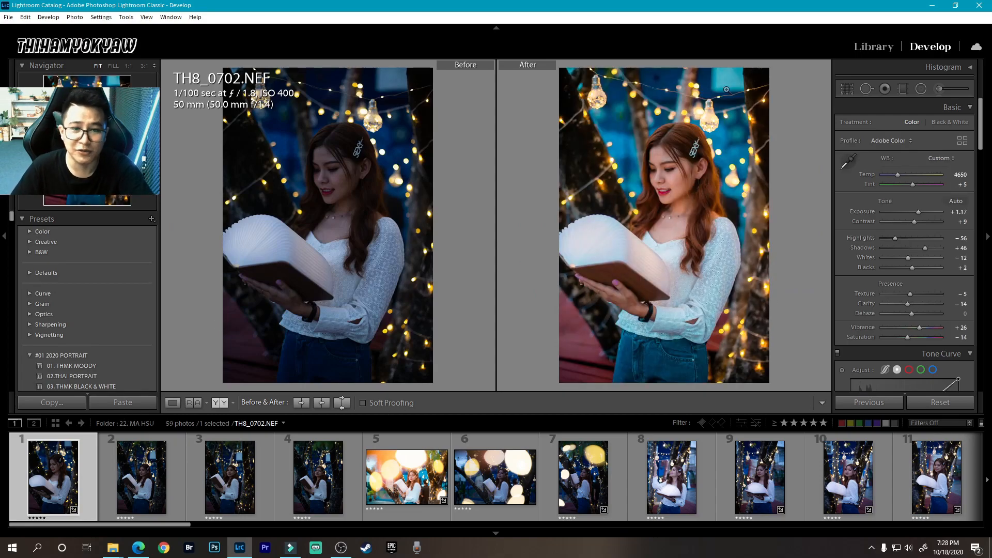
Raise the Exposure of TH8_0702.NEF to +1.97
key("Up")
key("Up")
key("Up")
key("Up")
key("Up")
key("Up")
key("Up")
key("Up")
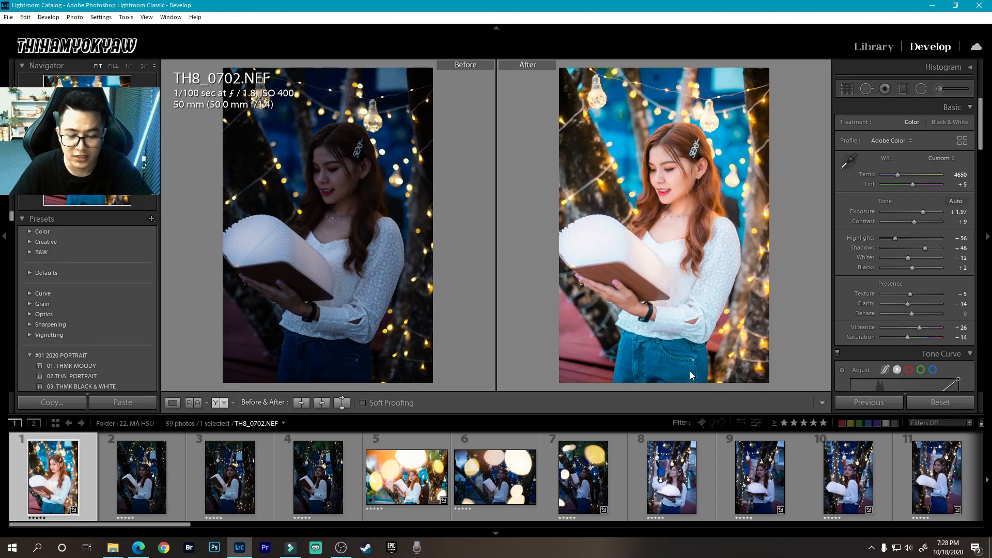
Copy the develop settings of TH8_0702.NEF, paste them onto TH8_0707.NEF and lower its Exposure to +0.79
key("ctrl+shift+c")
left_click(685, 341)
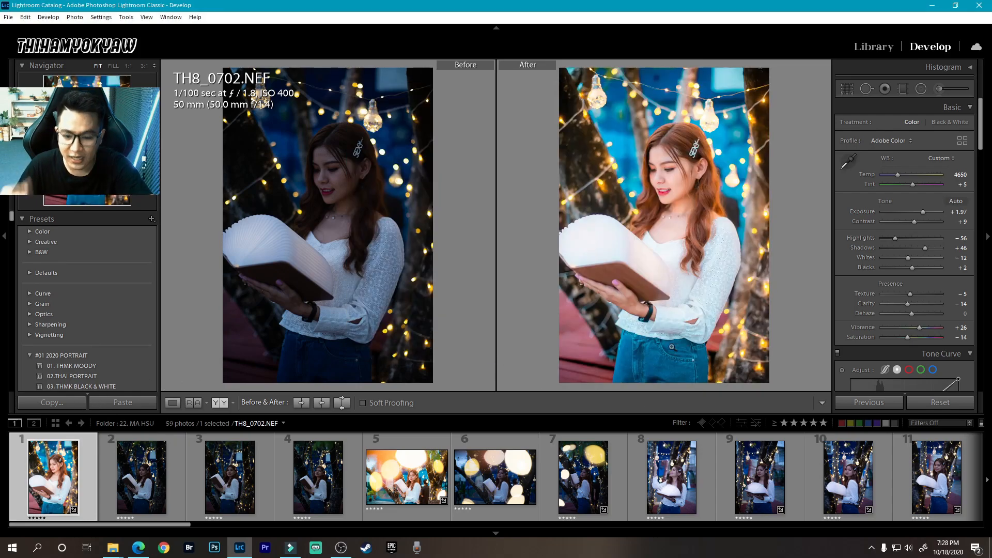
left_click(509, 493)
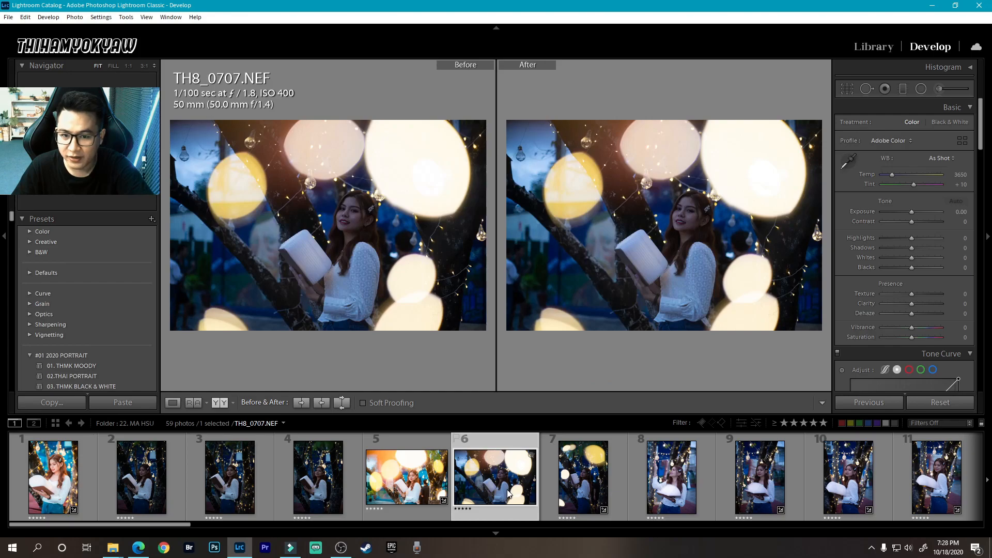
key("ctrl+shift+v")
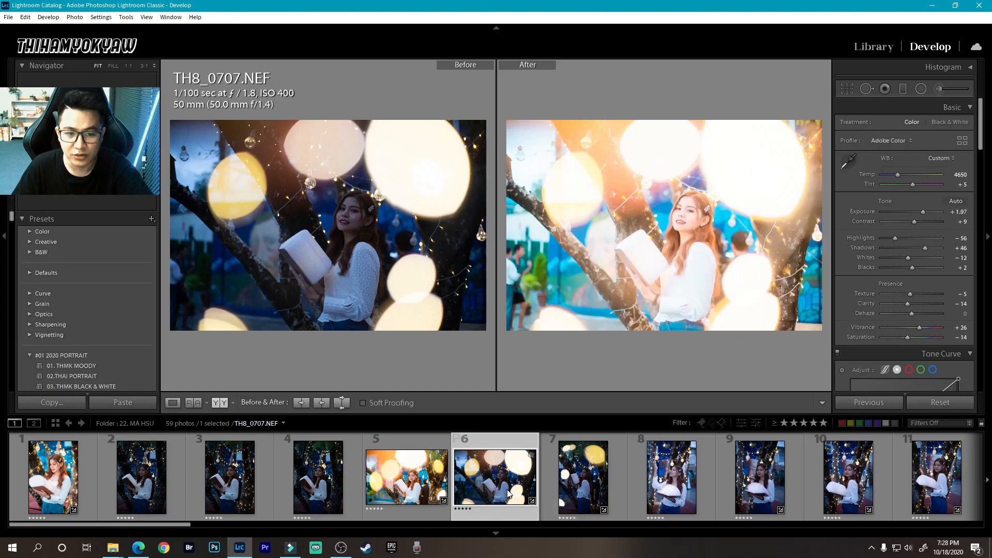
left_click_drag(923, 212, 917, 212)
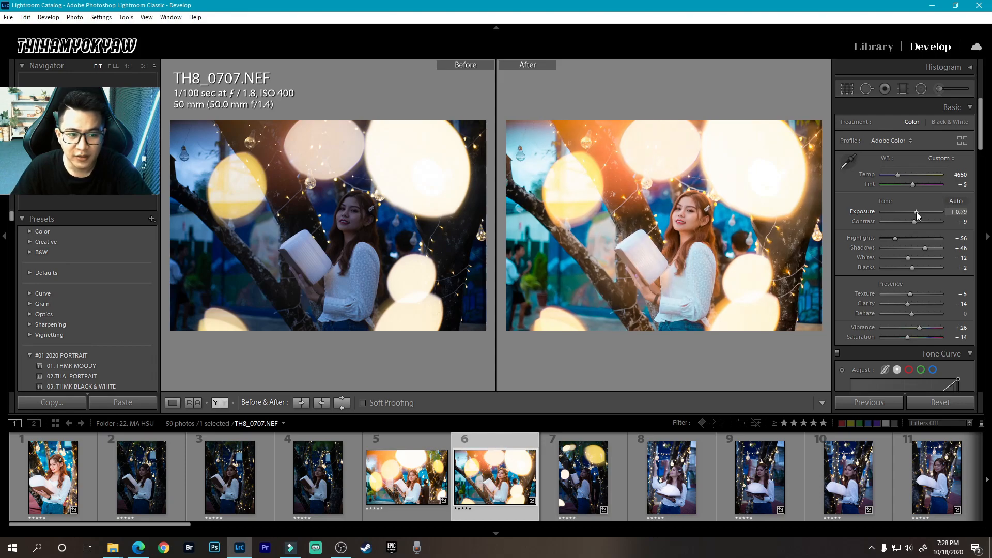
Paste the copied develop settings onto TH8_0709.NEF and lower its Exposure to +0.57
scroll(599, 488, "down", 3)
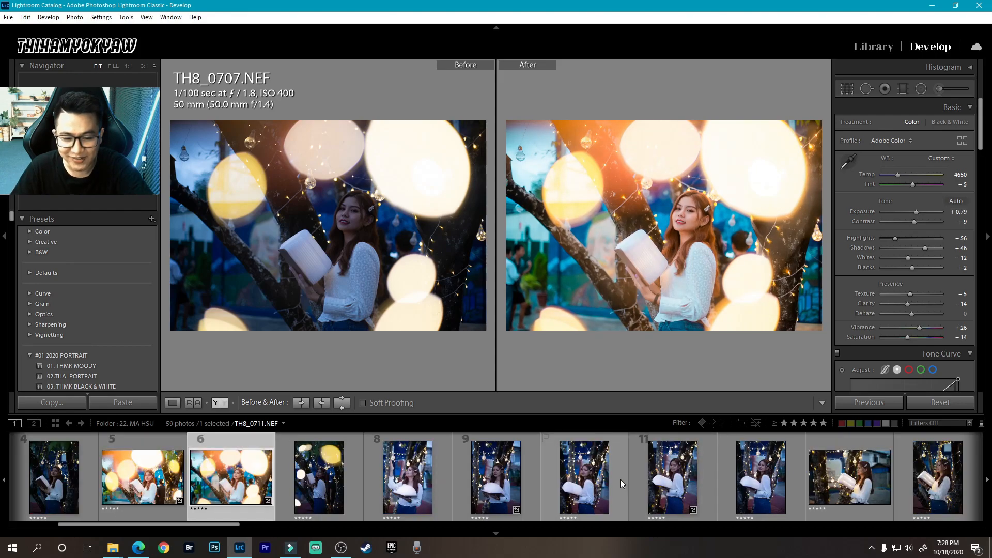
left_click(427, 473)
key("ctrl+shift+v")
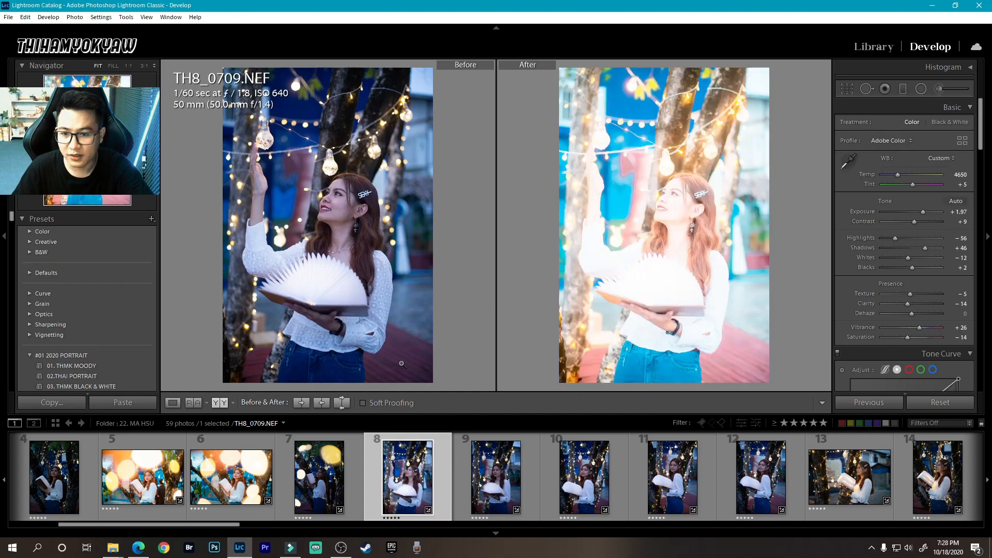
key("shift+Down")
key("shift+Down")
key("shift+Down")
key("shift+Down")
key("shift+Down")
key("shift+Down")
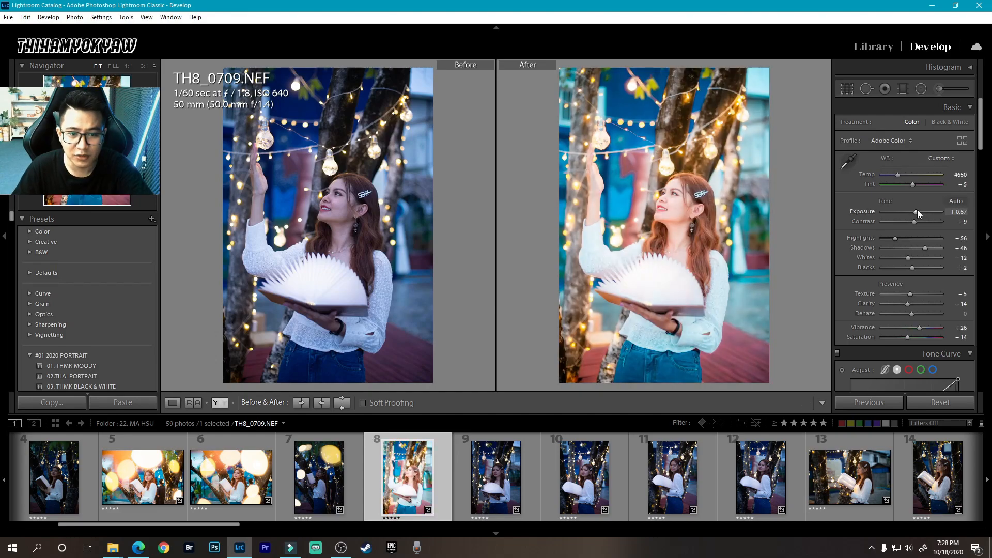
Fine-tune TH8_0709.NEF by setting its Exposure to +0.27 and warming its white balance to a Temp of 5150
key("Up")
key("Up")
key("Up")
key("Up")
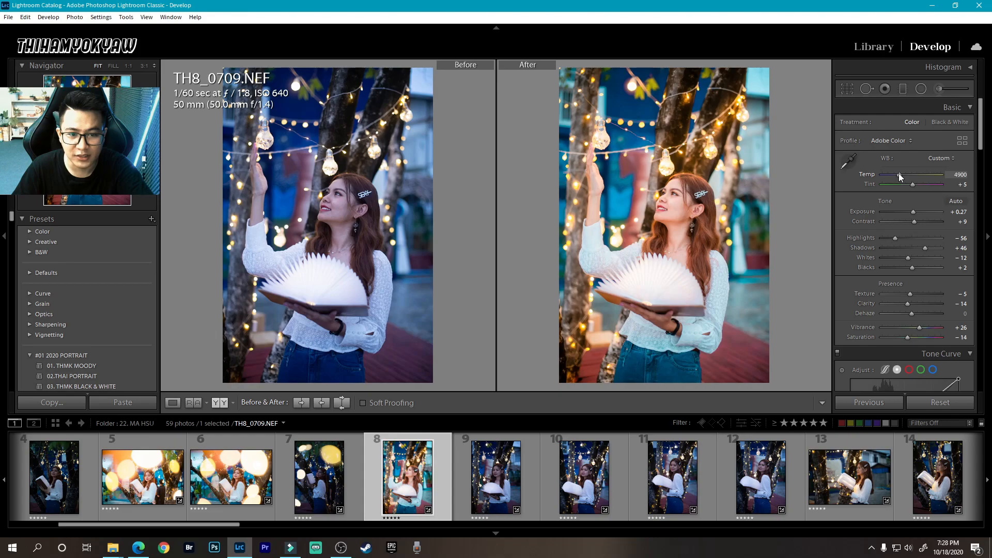
key("shift+Up")
key("shift+Up")
key("shift+Up")
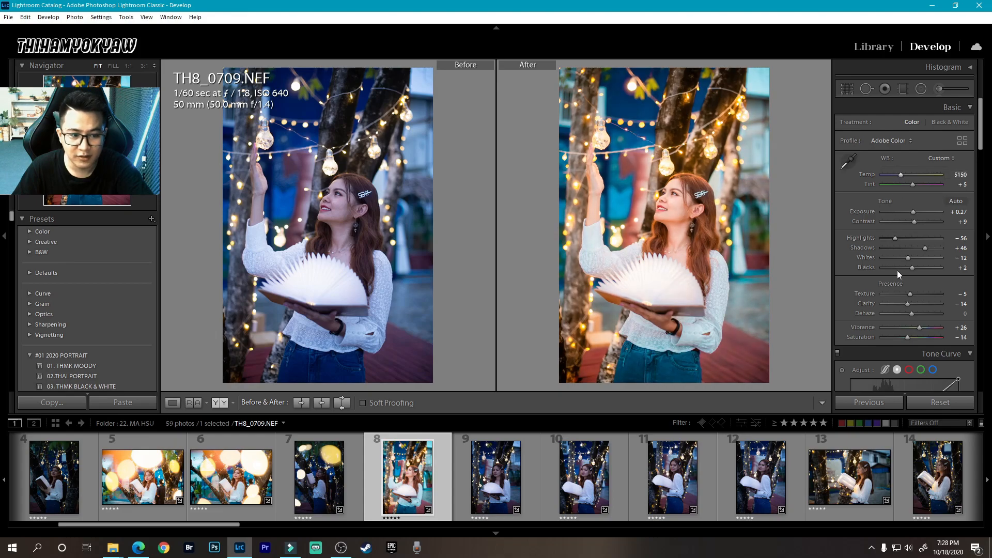